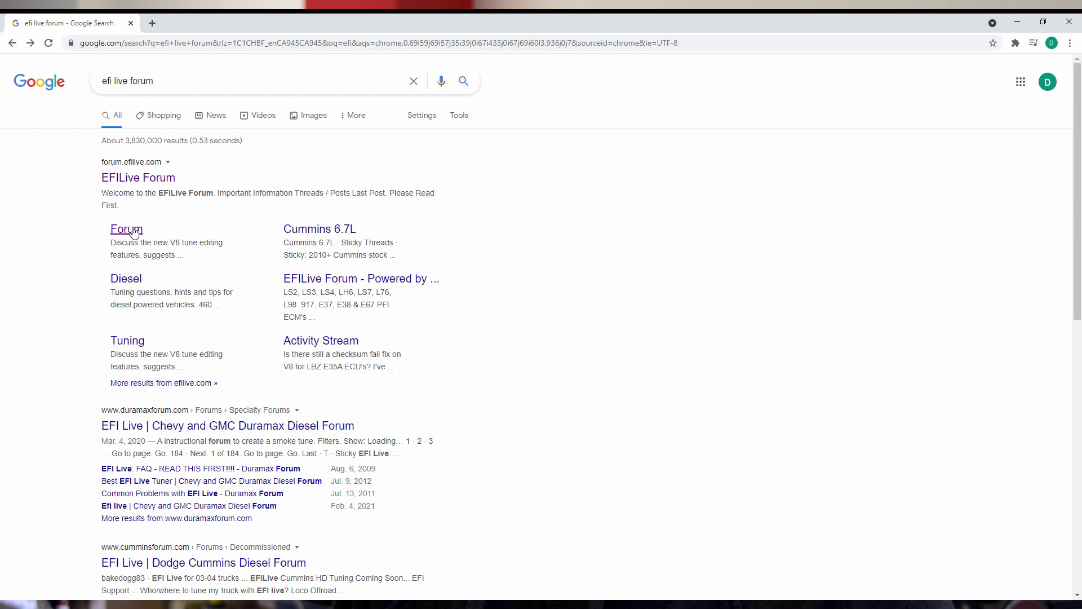
Follow the EFILive Forum sitelink to the V8.3.5 Beta 7 release thread
left_click(127, 229)
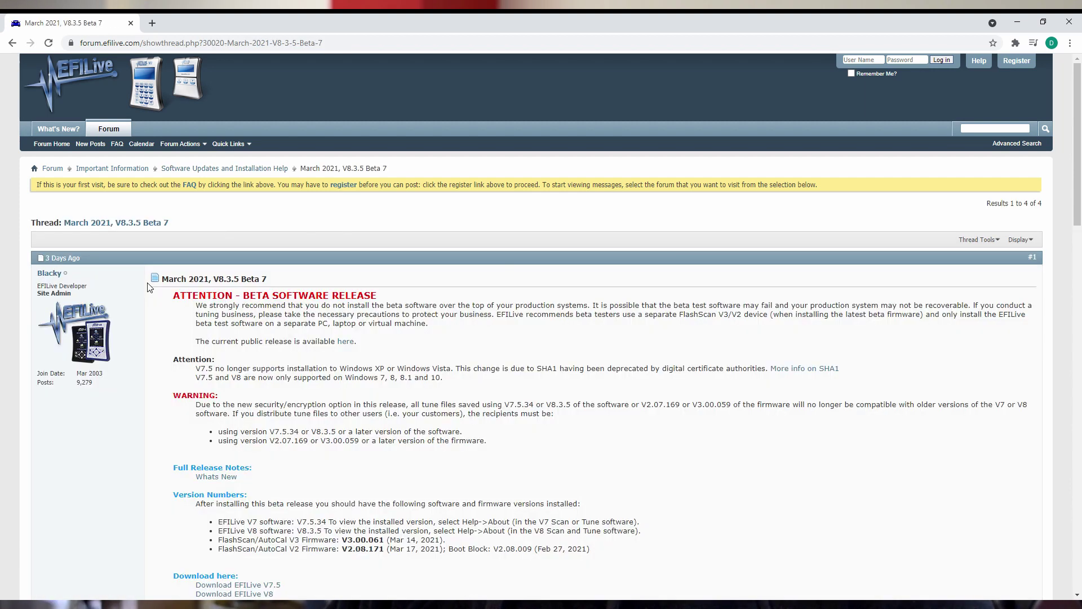
scroll(252, 378, "down", 2)
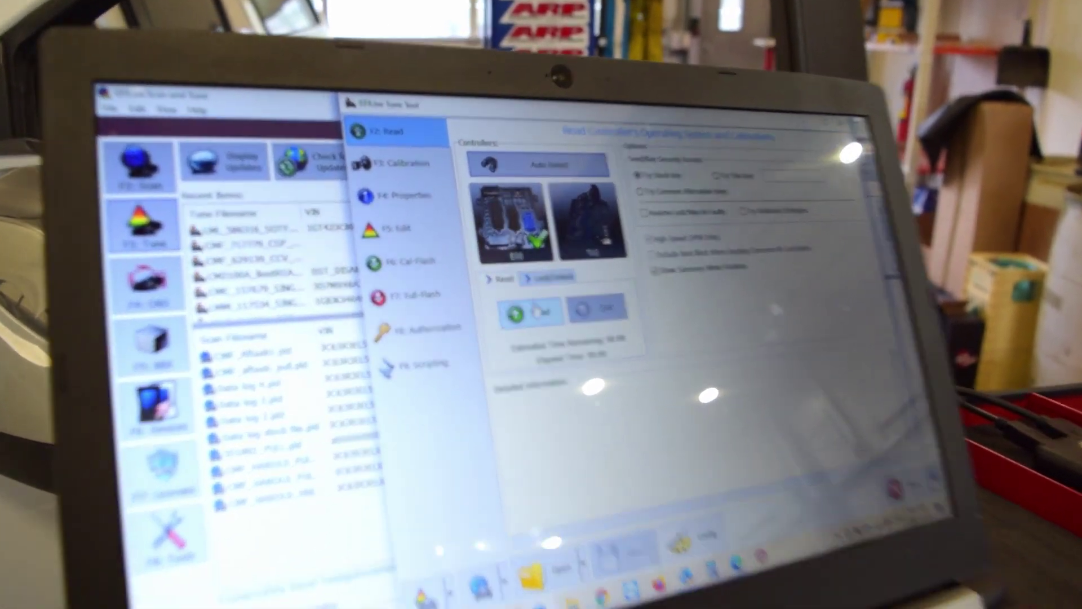
Read the E98 diesel ECM and wait for the F3 calibration summary with checksums
left_click(542, 311)
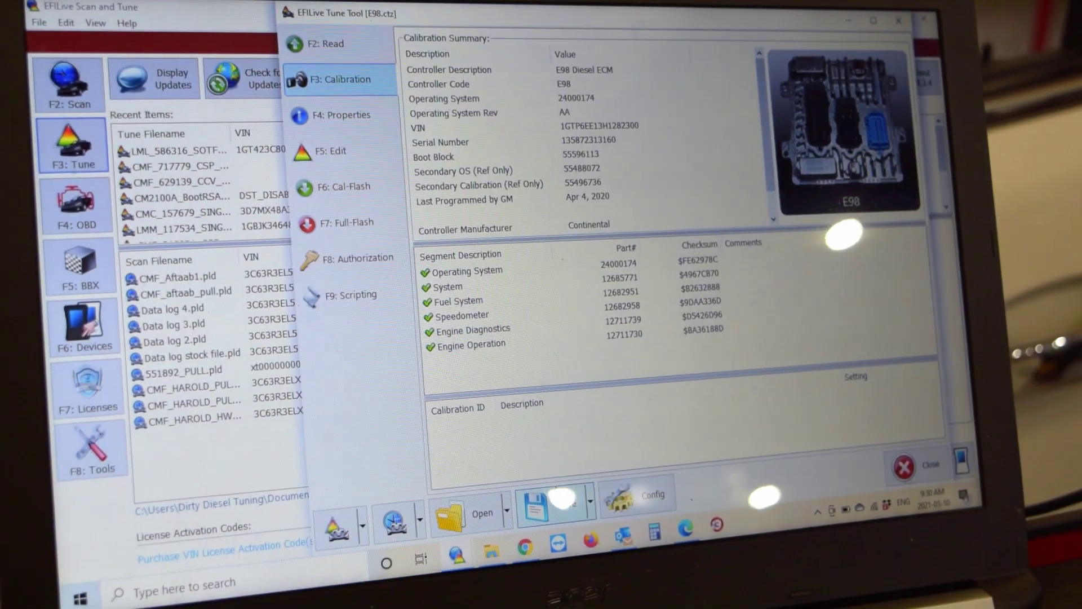
Go up to the Coopers folder and create a new folder for truck 282300
left_click(557, 198)
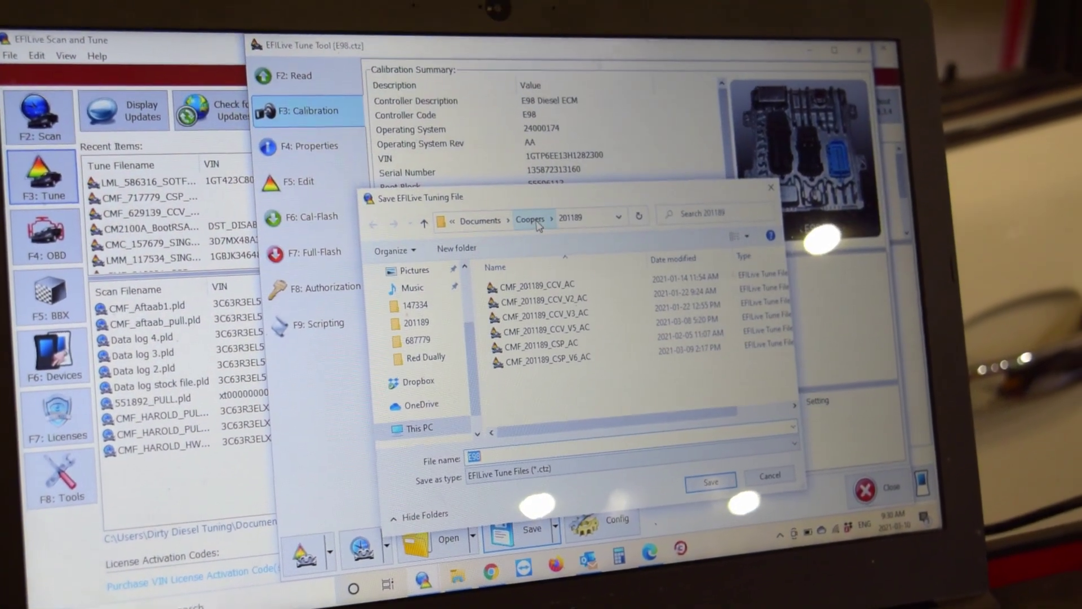
left_click(464, 255)
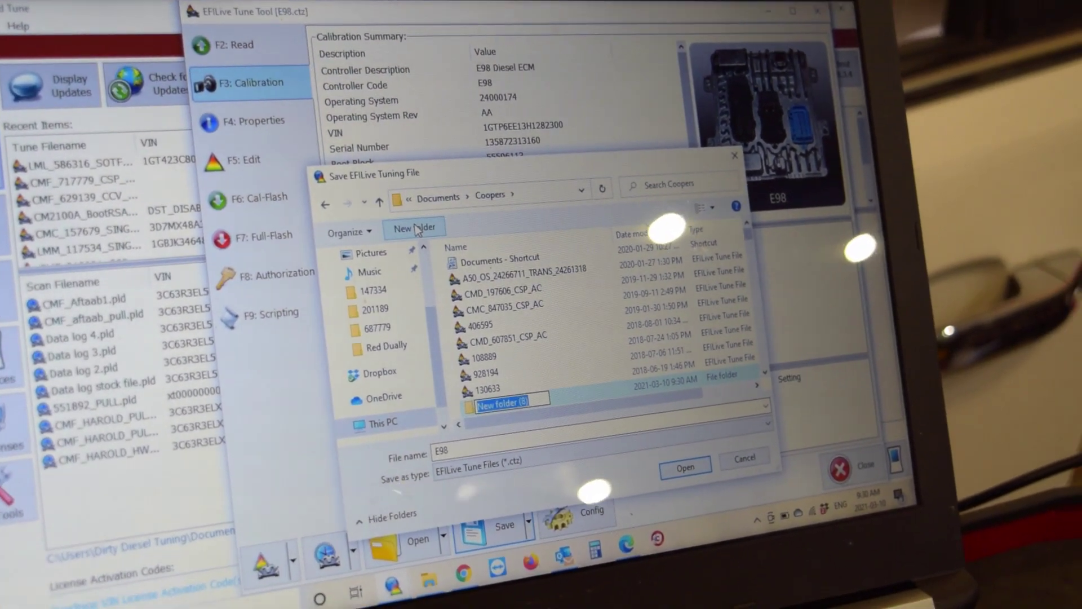
type("282")
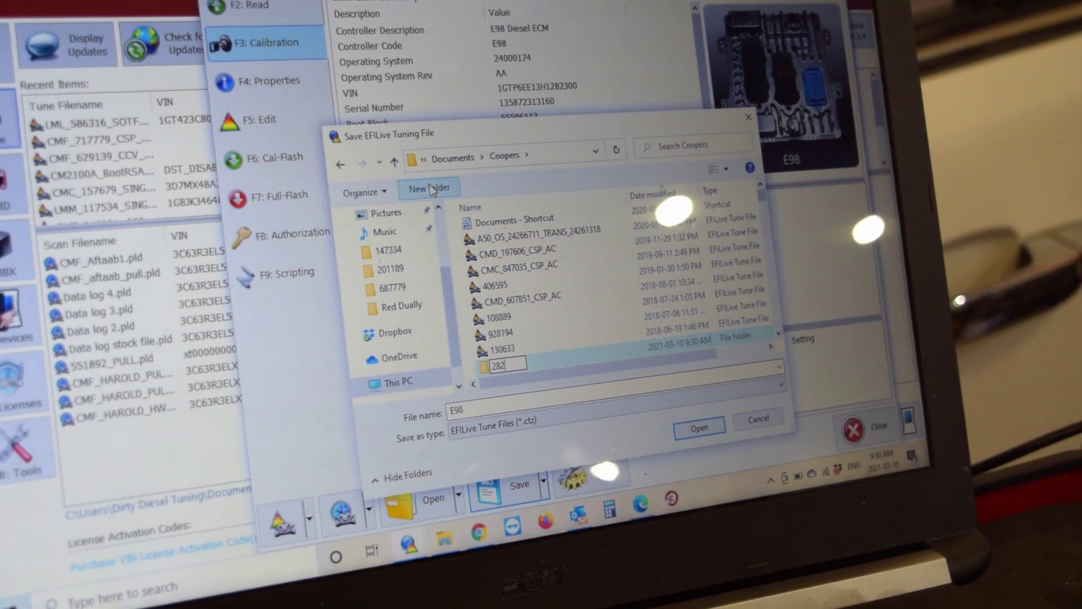
type("300")
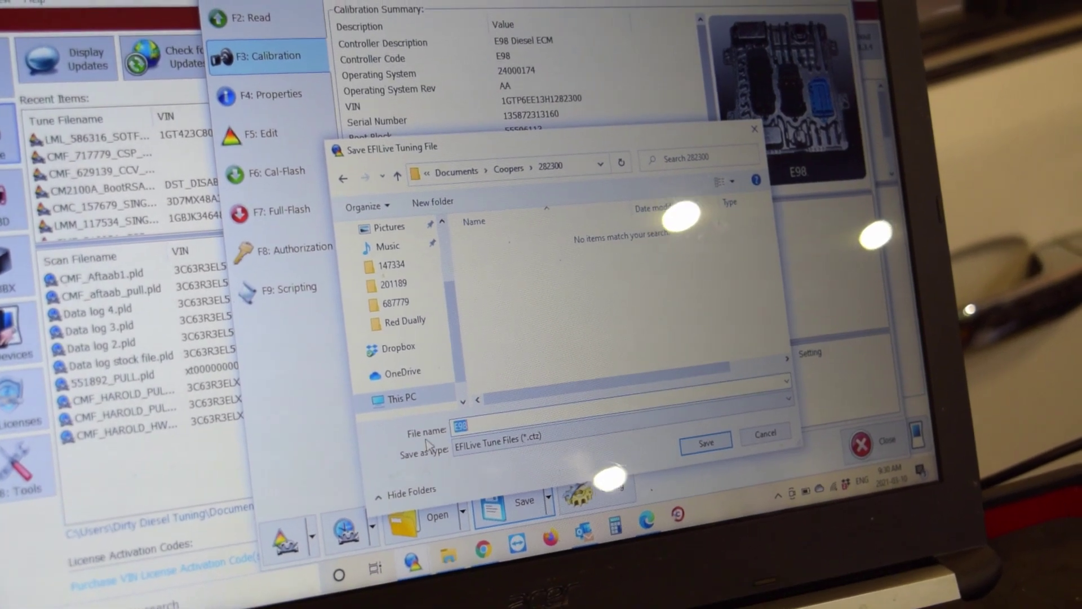
type("282300")
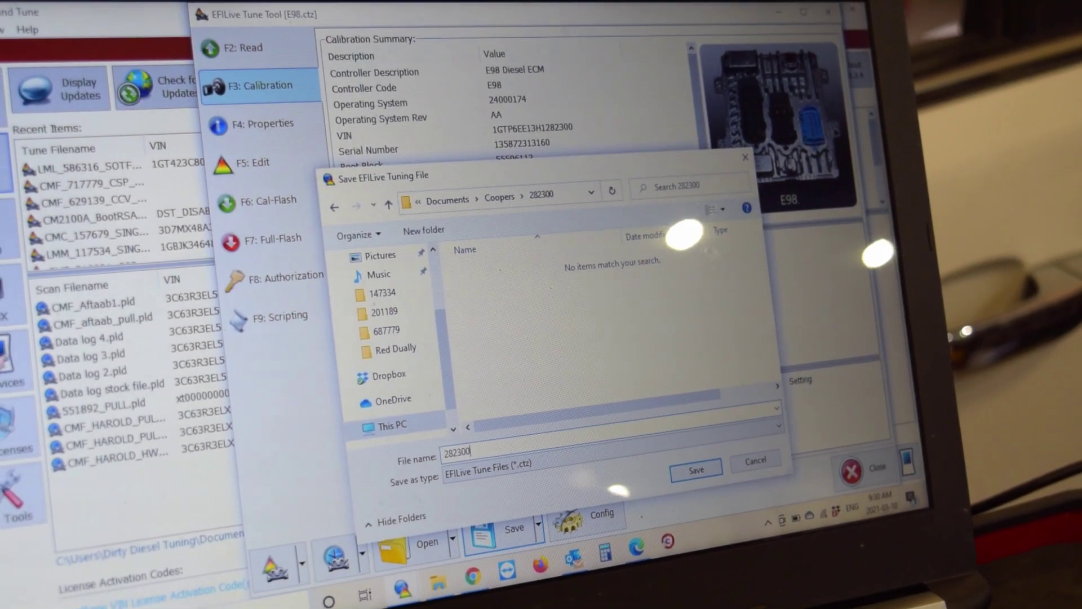
type("_")
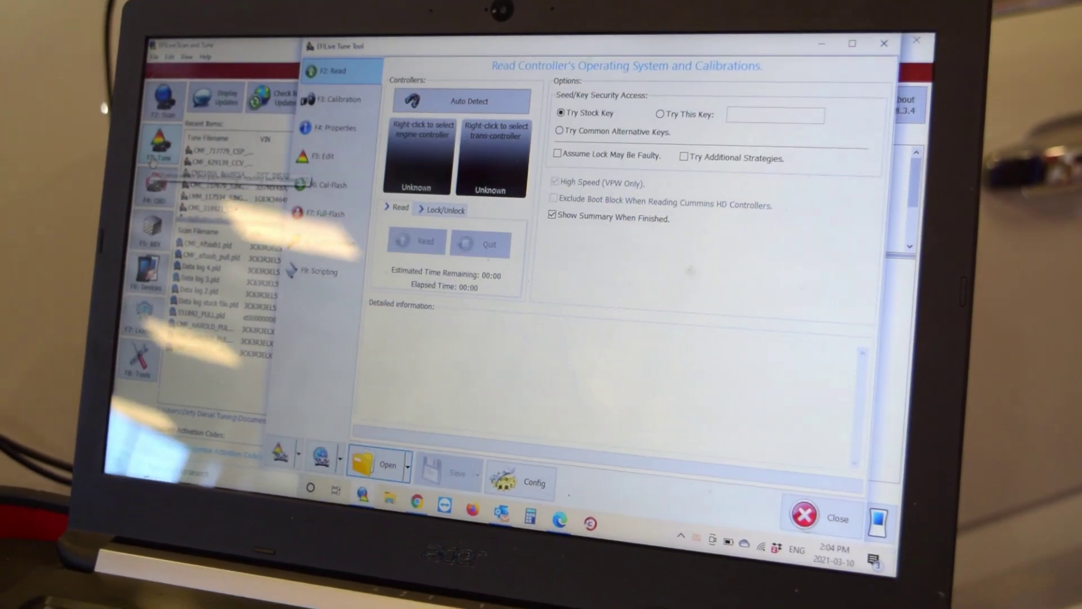
Load LWN_282300_SINGLE_AC from the 282300 folder into the Tune Tool
left_click(359, 470)
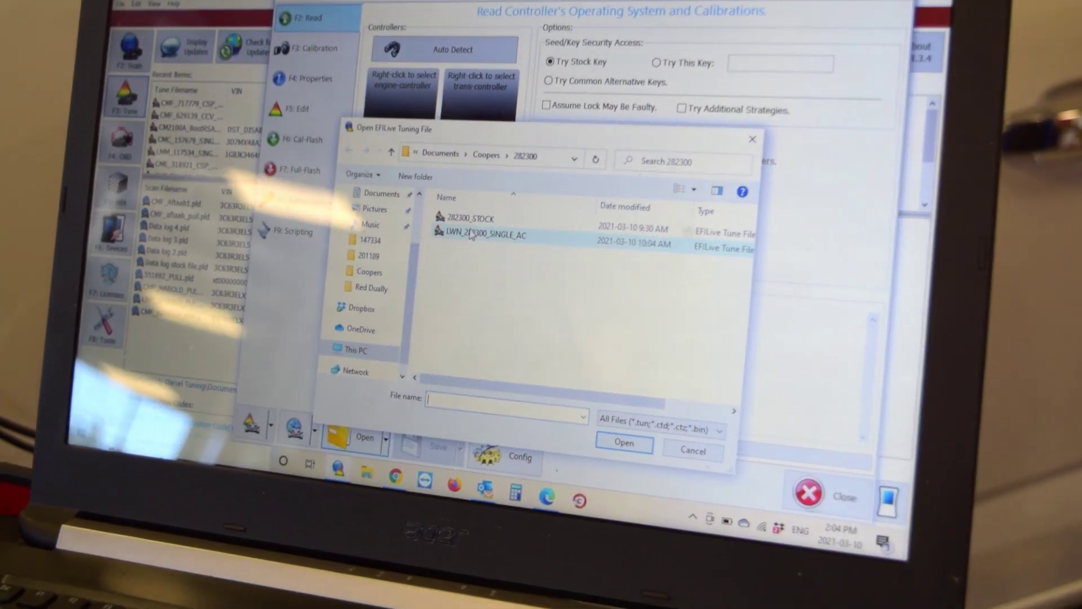
left_click(474, 265)
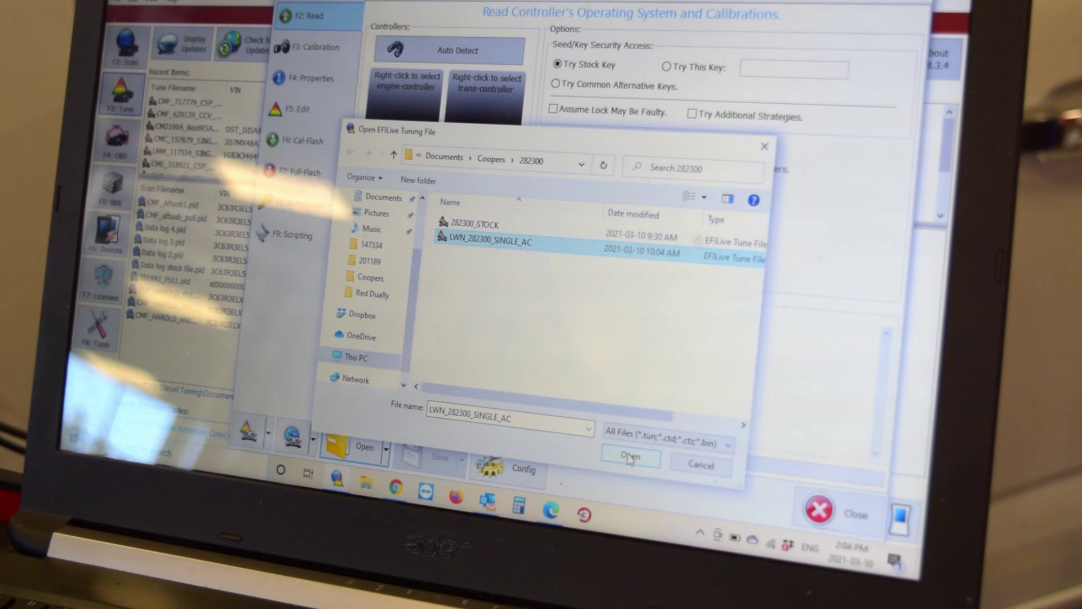
left_click(630, 456)
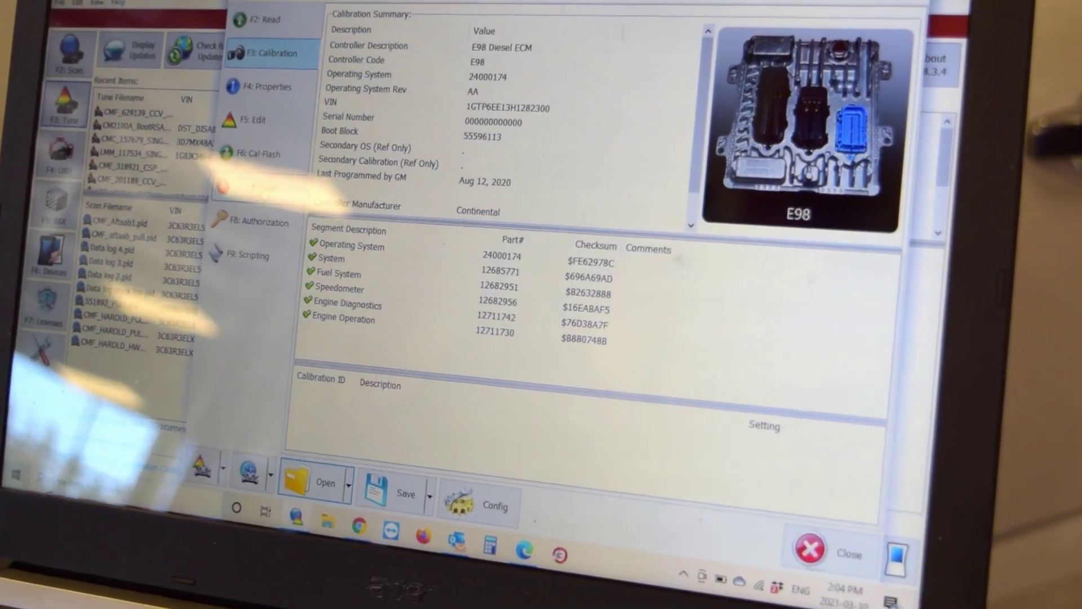
Switch to the F7 Full-Flash page and let the E98 controller check finish
key("F7")
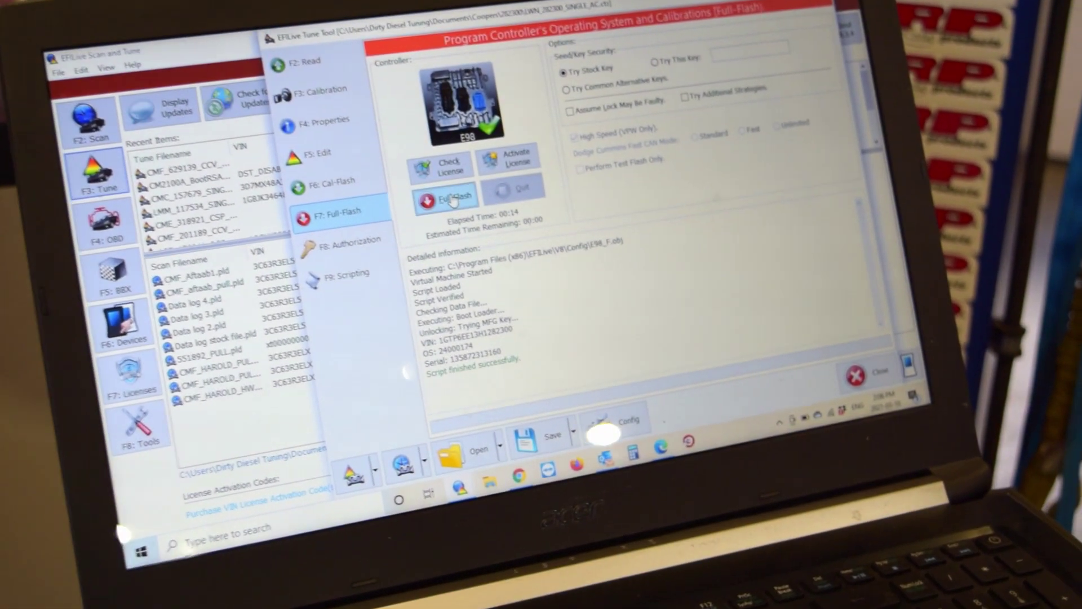
Launch the full flash of the LWN_282300_SINGLE_AC tune onto the E98 controller
left_click(475, 206)
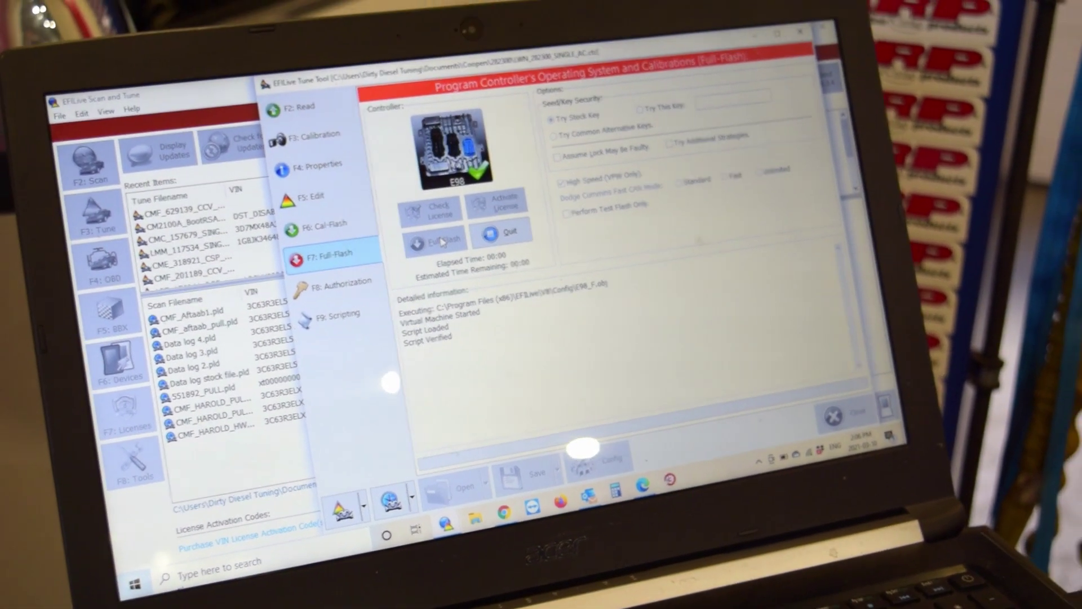